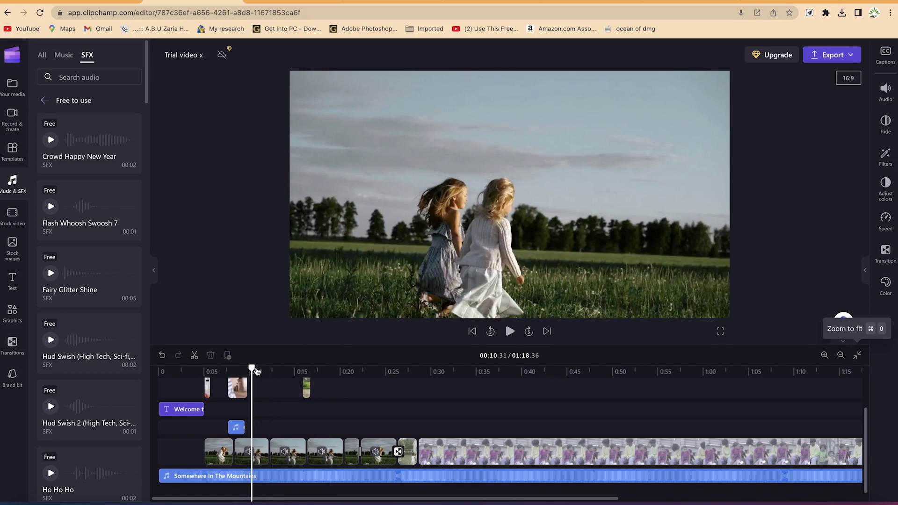
Move the playhead to about 0:14.83, where the two girls run through the field
drag(253, 370, 292, 359)
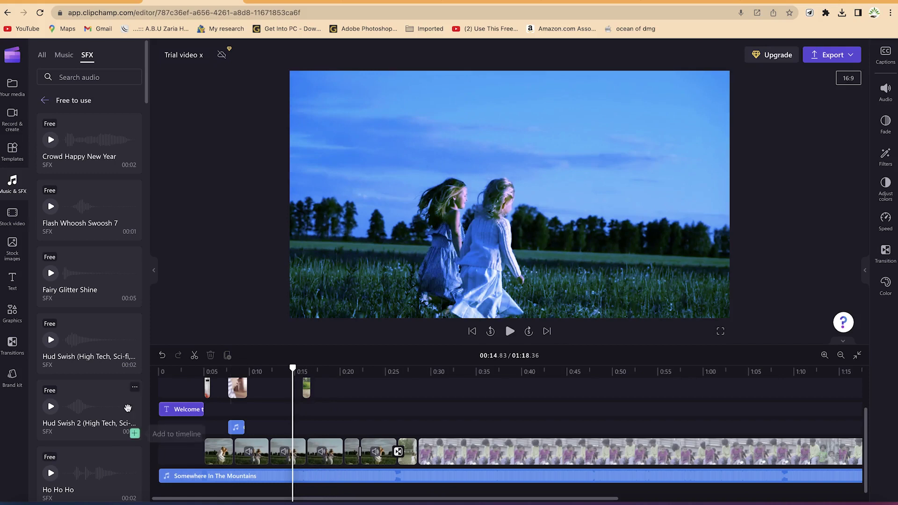
Browse the Graphics library and add the white hand-drawn square shape to the timeline
click(12, 314)
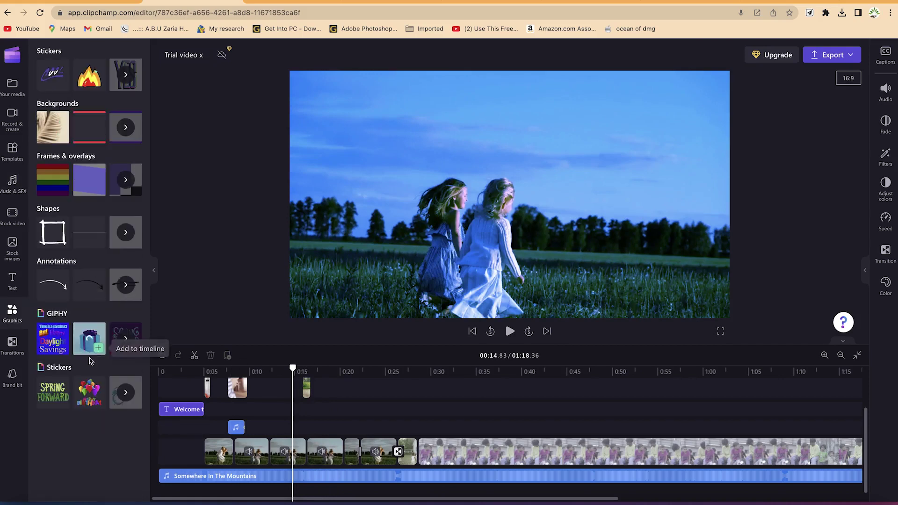
mouse_move(58, 288)
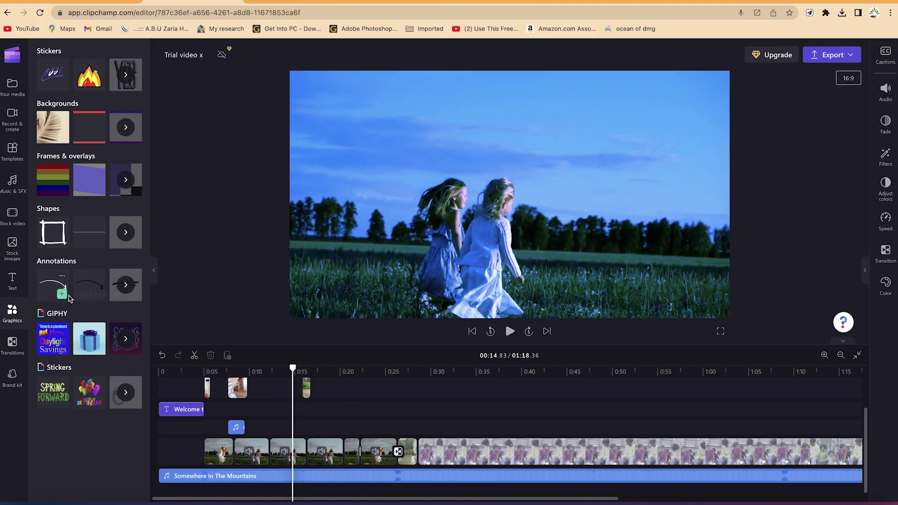
mouse_move(83, 328)
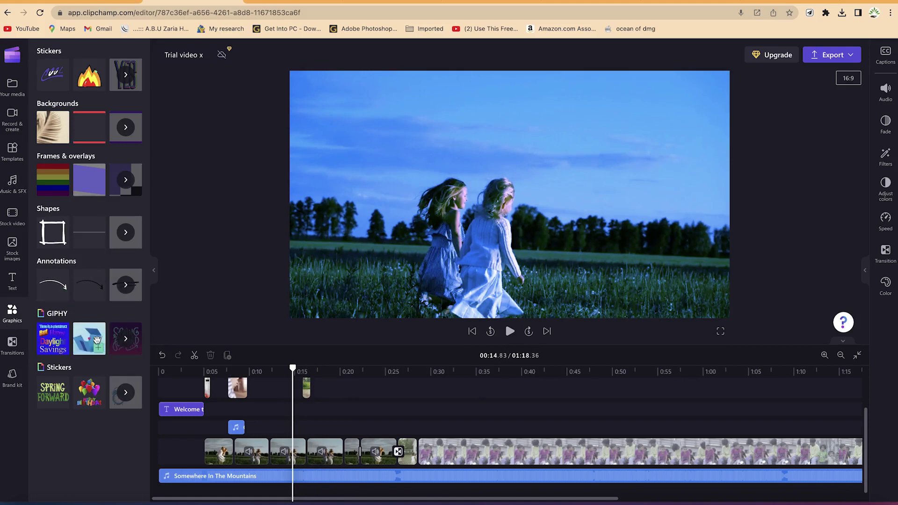
mouse_move(46, 344)
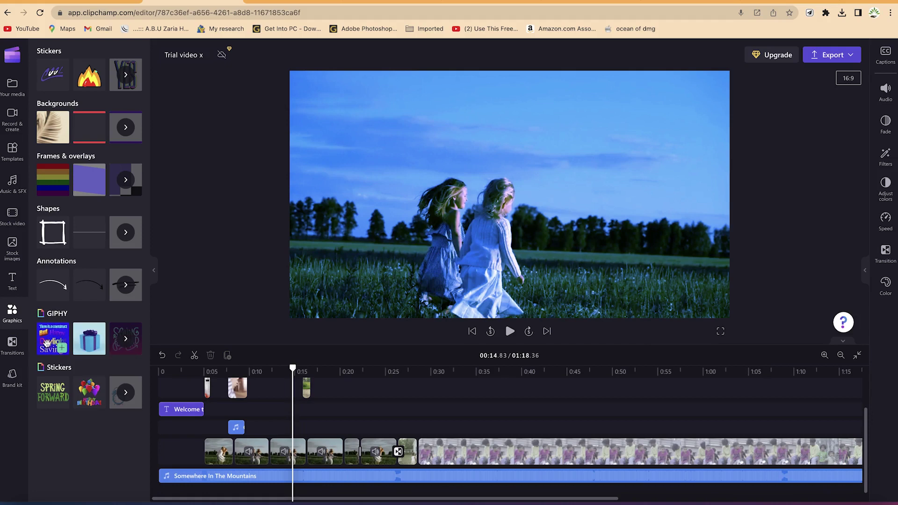
mouse_move(56, 235)
mouse_move(61, 240)
mouse_down()
mouse_move(164, 345)
mouse_move(294, 421)
mouse_up()
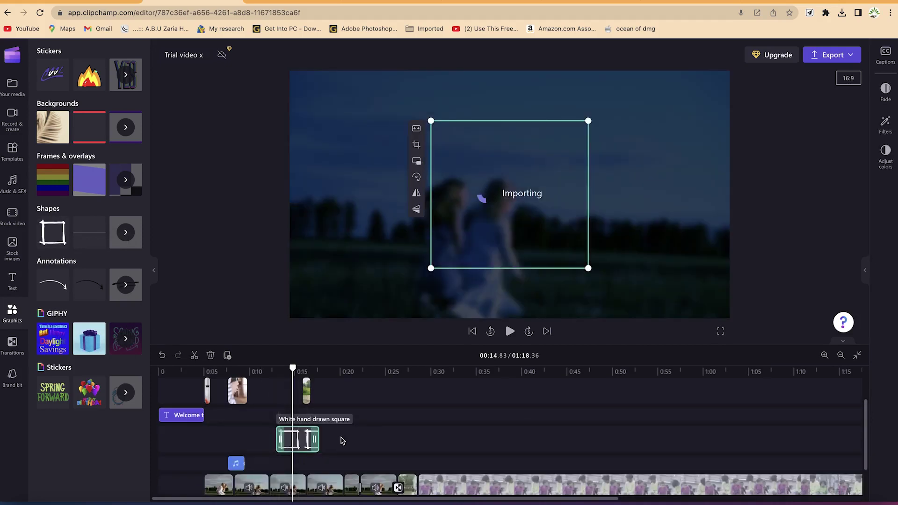
Enlarge and position the white square to frame both girls, extending its clip to about 0:19
drag(475, 233, 431, 252)
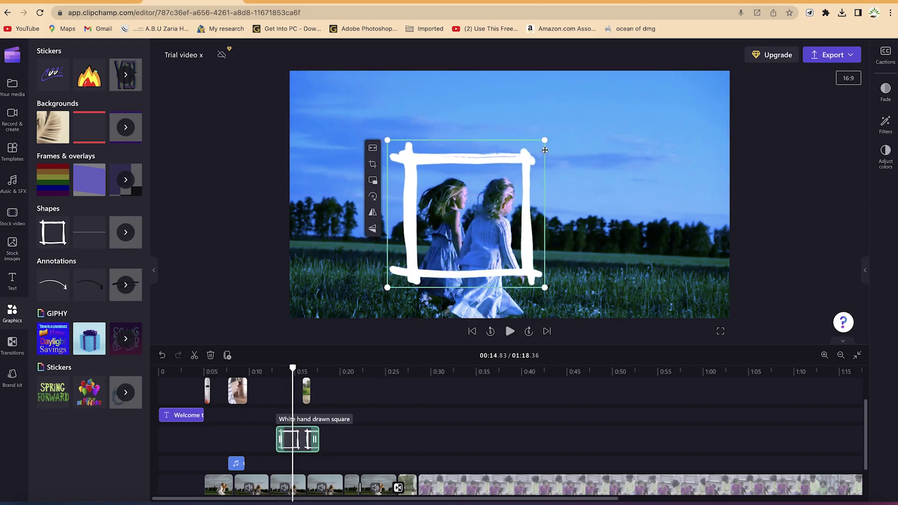
drag(544, 140, 581, 107)
drag(431, 215, 412, 254)
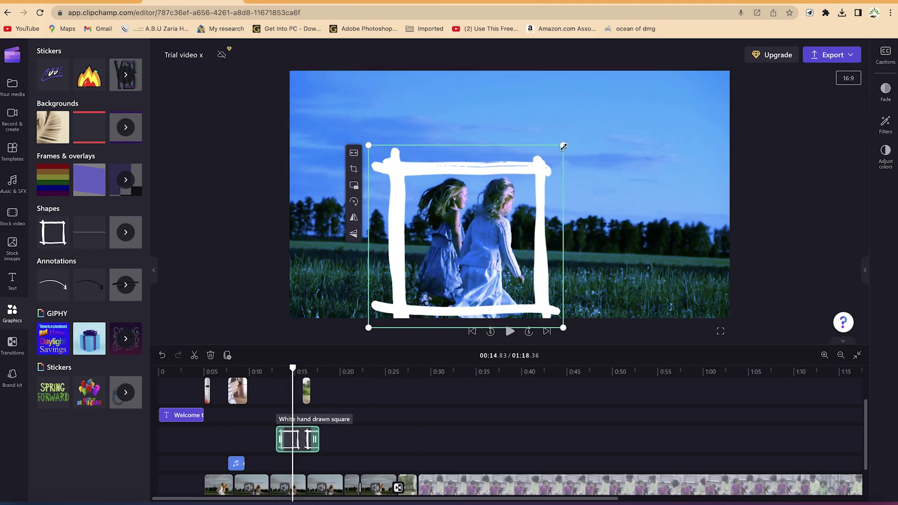
drag(574, 140, 605, 105)
mouse_move(429, 223)
mouse_down()
mouse_move(397, 229)
mouse_move(429, 225)
mouse_up()
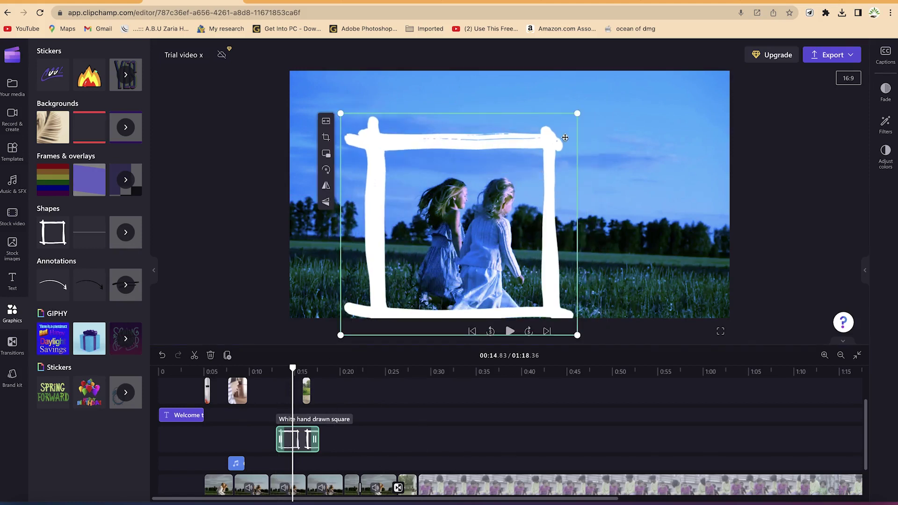
drag(587, 111, 597, 95)
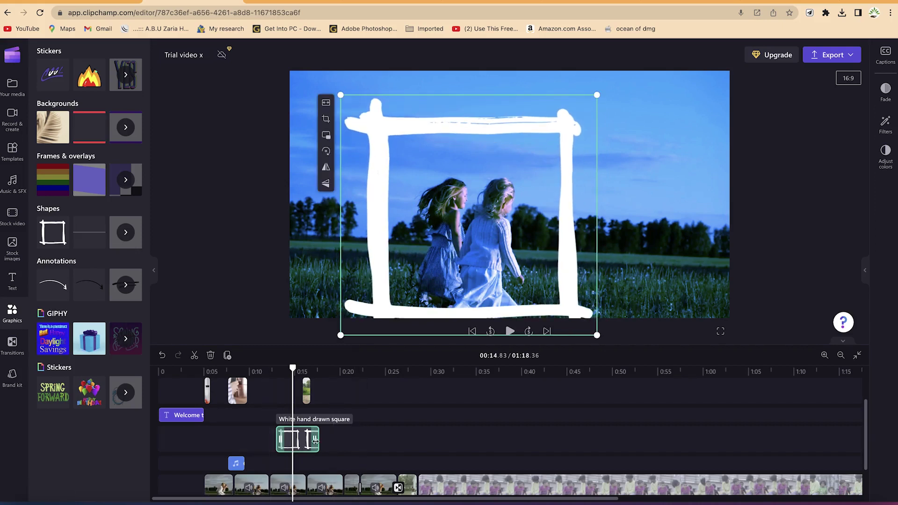
drag(321, 443, 336, 453)
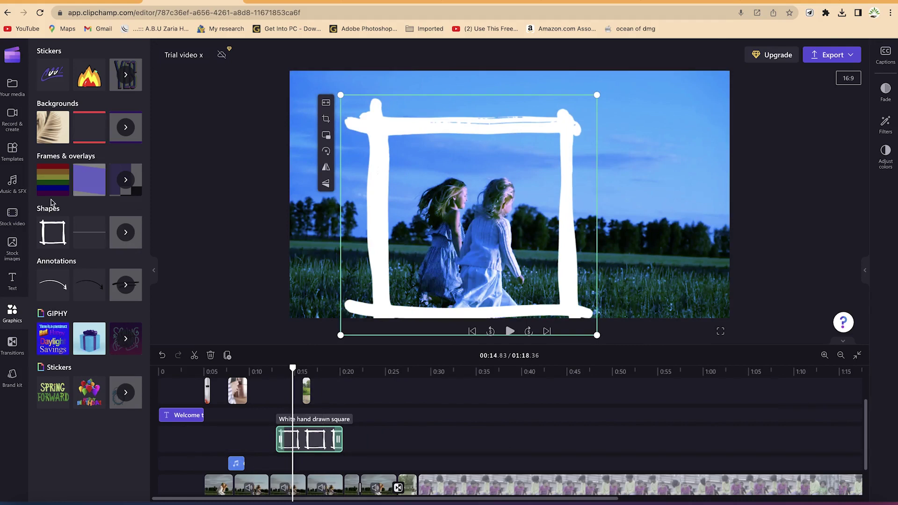
Add the purple diagonal subscribe overlay at about 0:20 and play it in the preview
mouse_move(68, 181)
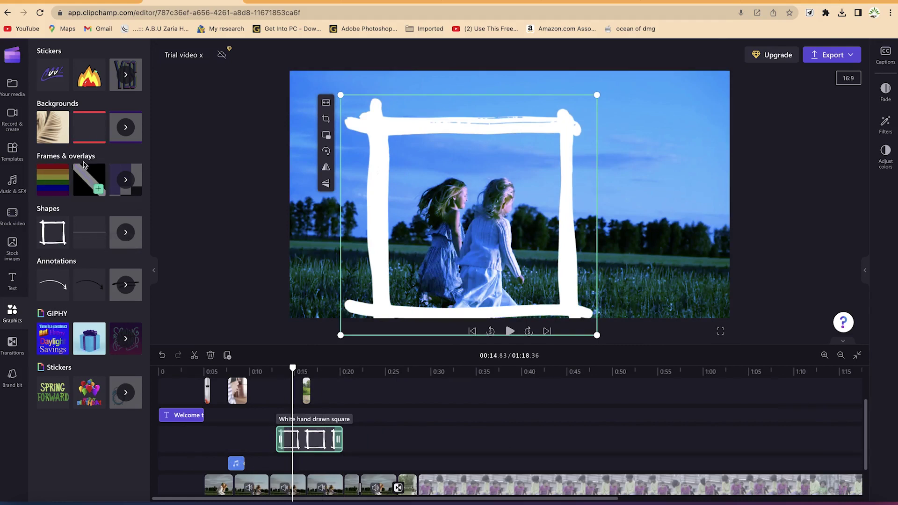
drag(84, 181, 363, 455)
mouse_move(342, 384)
mouse_down()
mouse_move(355, 390)
mouse_move(340, 383)
mouse_up()
key(space)
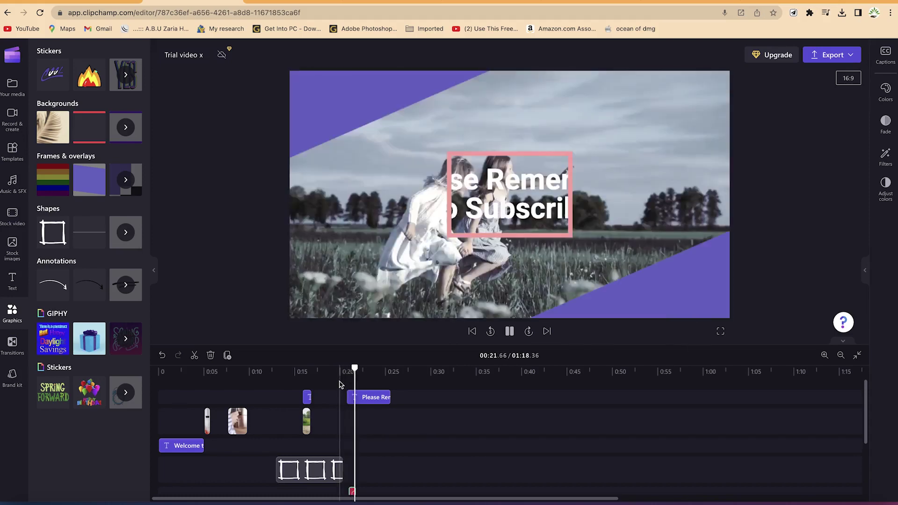
Stop playback, set the playhead to 0:21.58, and nudge the overlay clip slightly earlier
key(space)
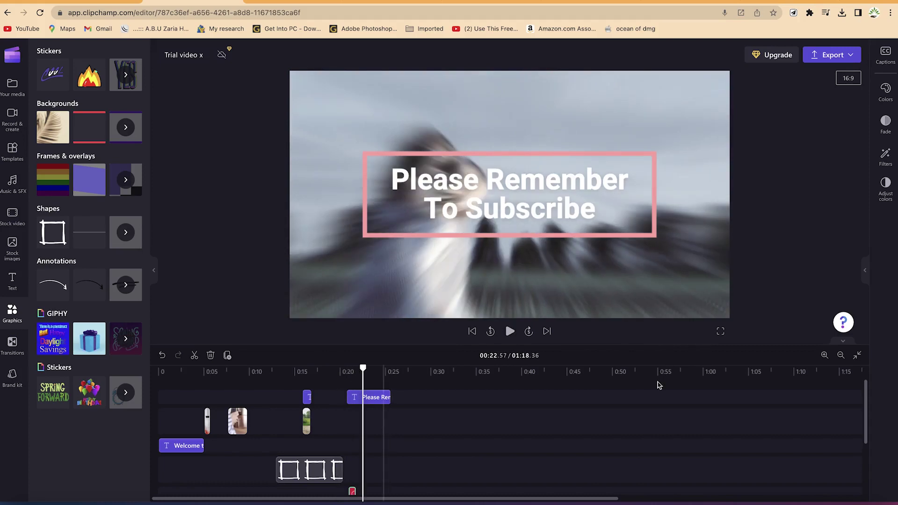
click(837, 358)
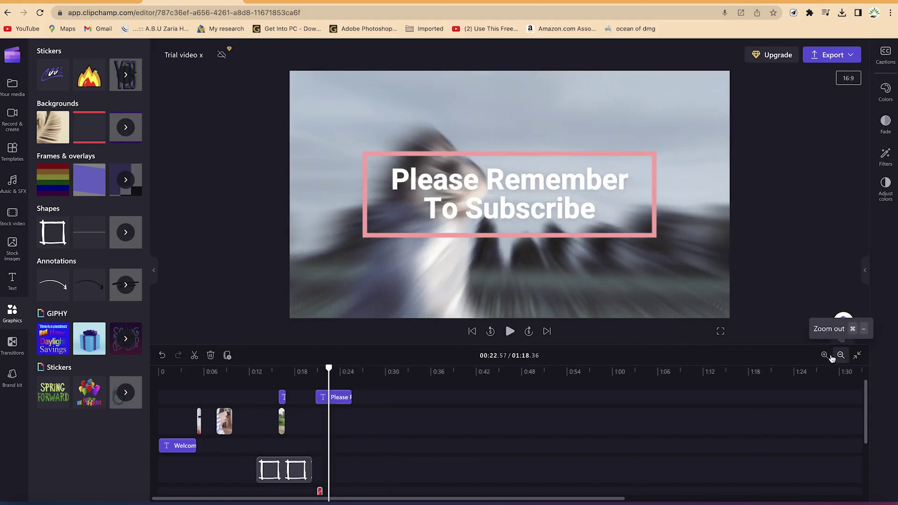
click(824, 355)
click(824, 355)
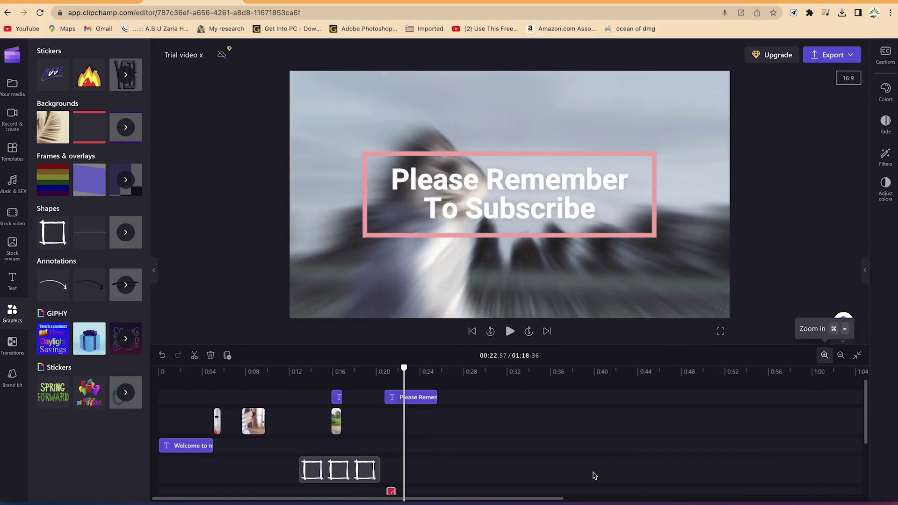
scroll(519, 449, down, 2)
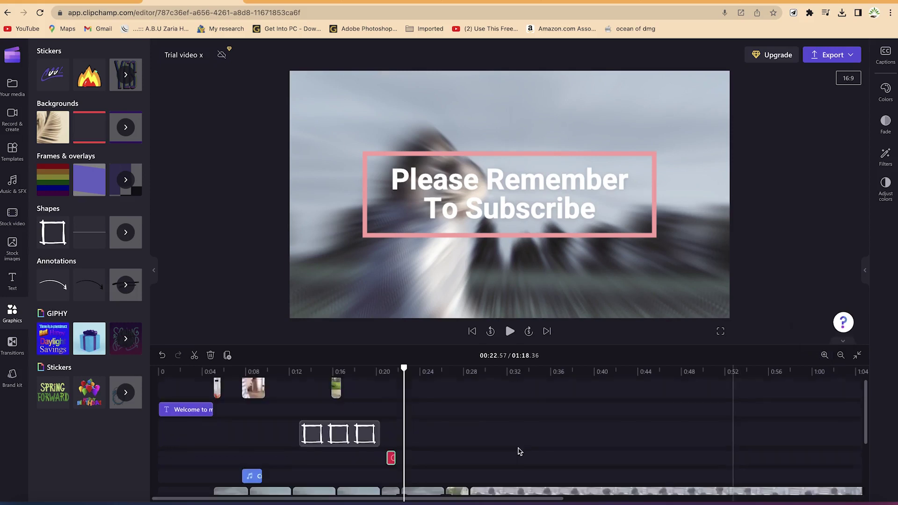
scroll(405, 450, down, 1)
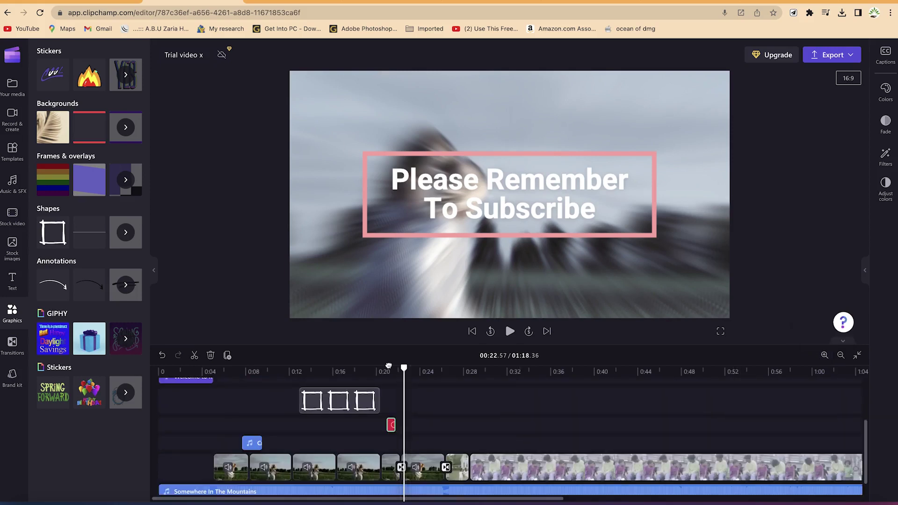
click(386, 364)
click(395, 368)
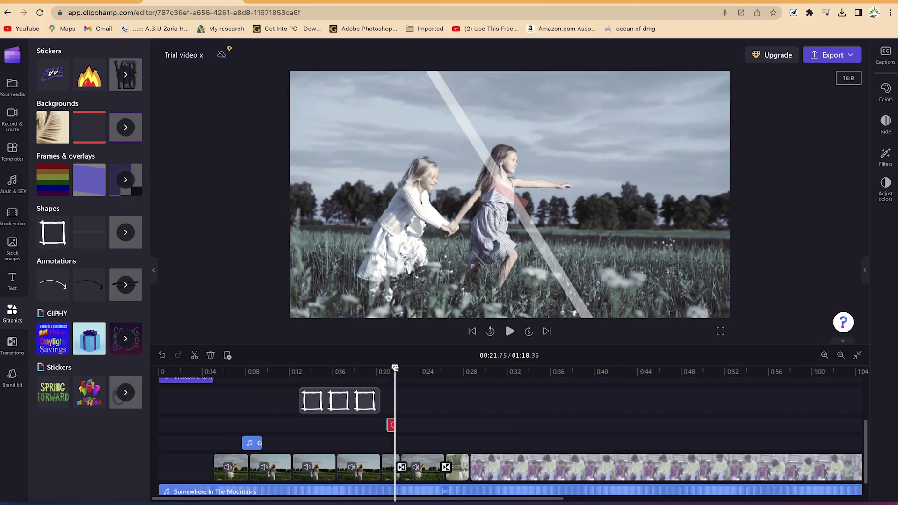
drag(395, 368, 393, 367)
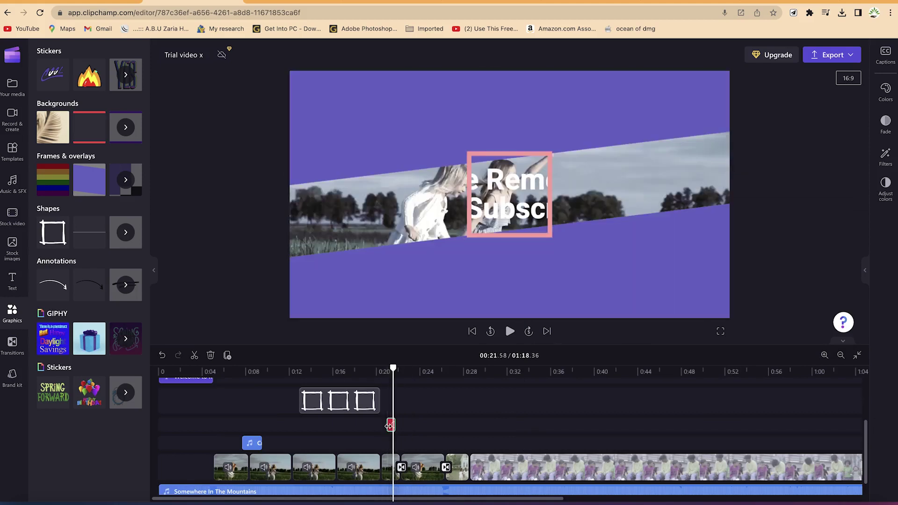
drag(383, 423, 393, 419)
scroll(414, 428, up, 3)
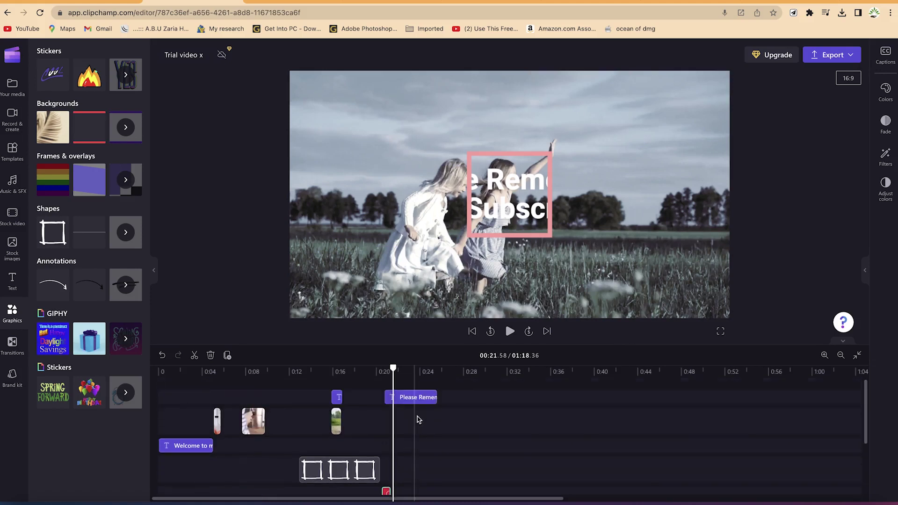
Delete the Please Remember text clip, preview the transition from about 0:20, then open a new tab
click(422, 400)
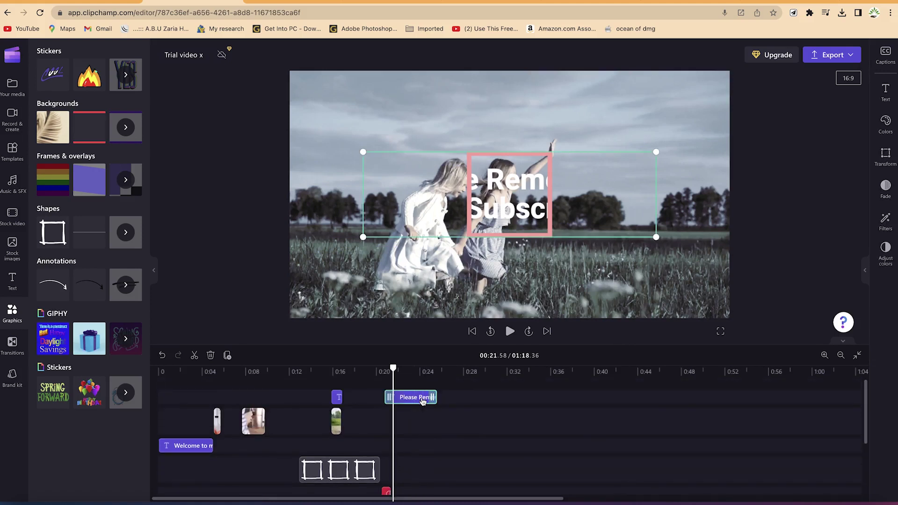
key(Delete)
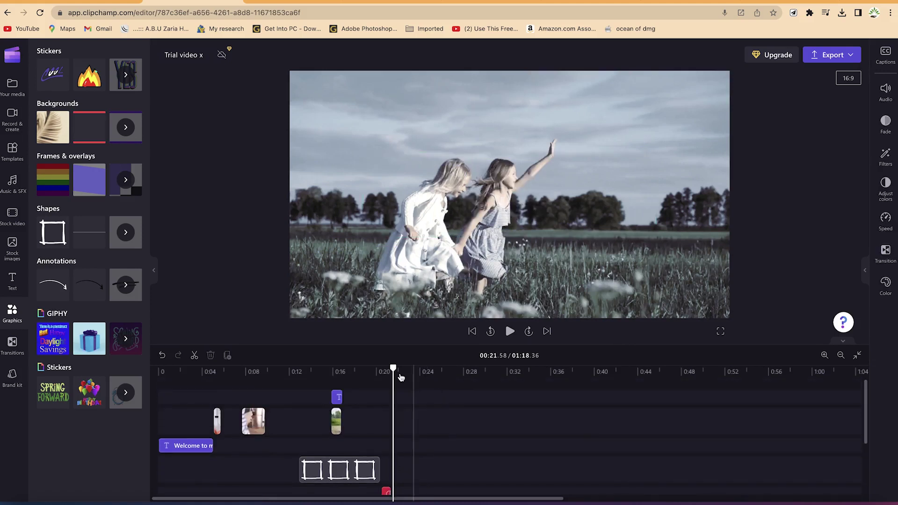
drag(394, 367, 377, 368)
key(space)
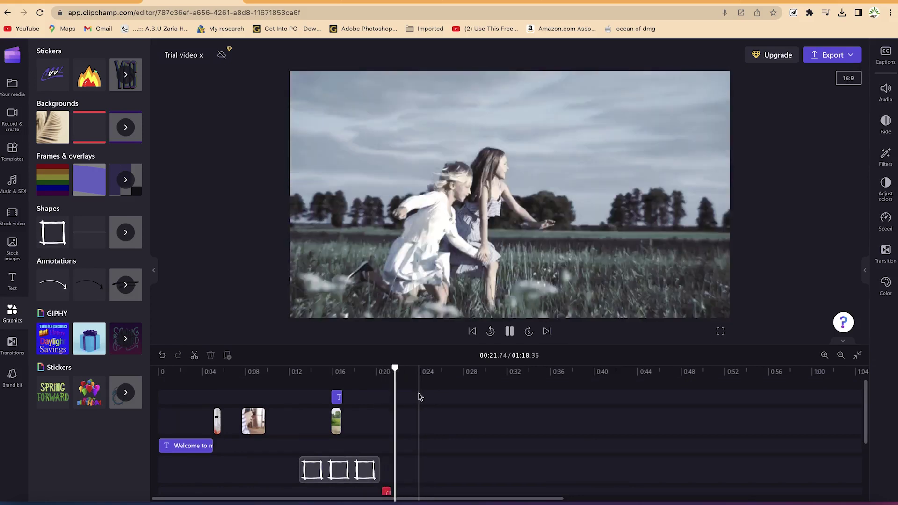
key(space)
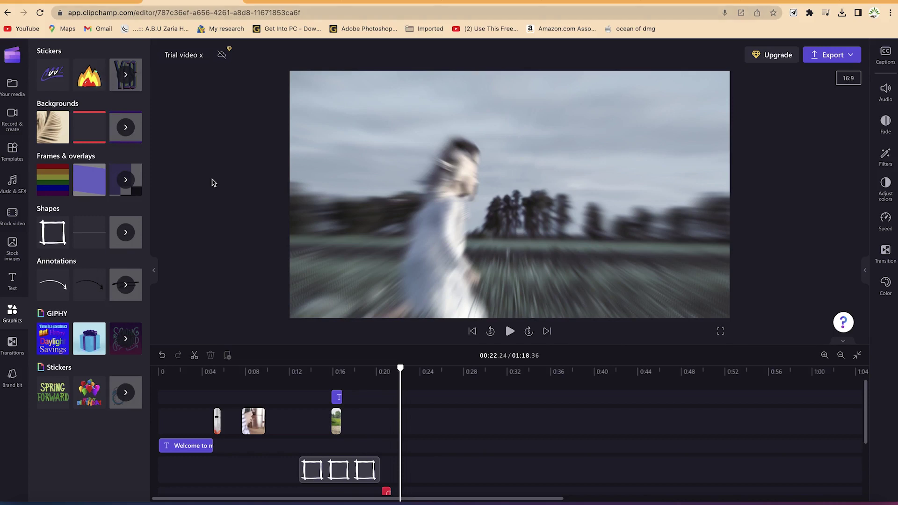
click(860, 1)
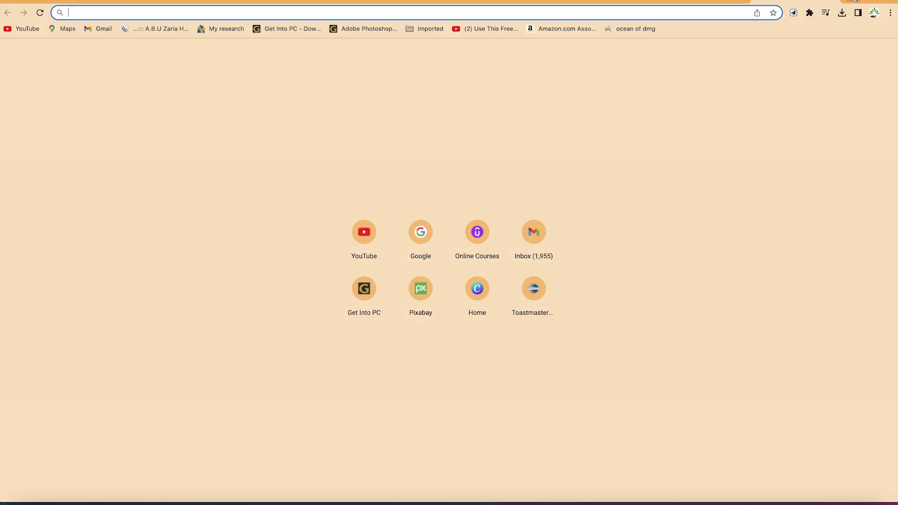
Load pixabay.com and check which media types its search covers
text(pix)
key(Return)
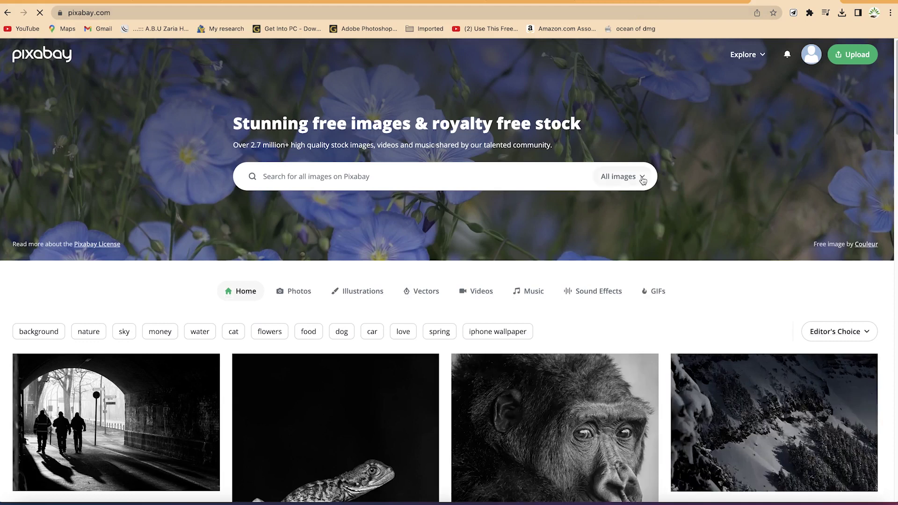
click(642, 180)
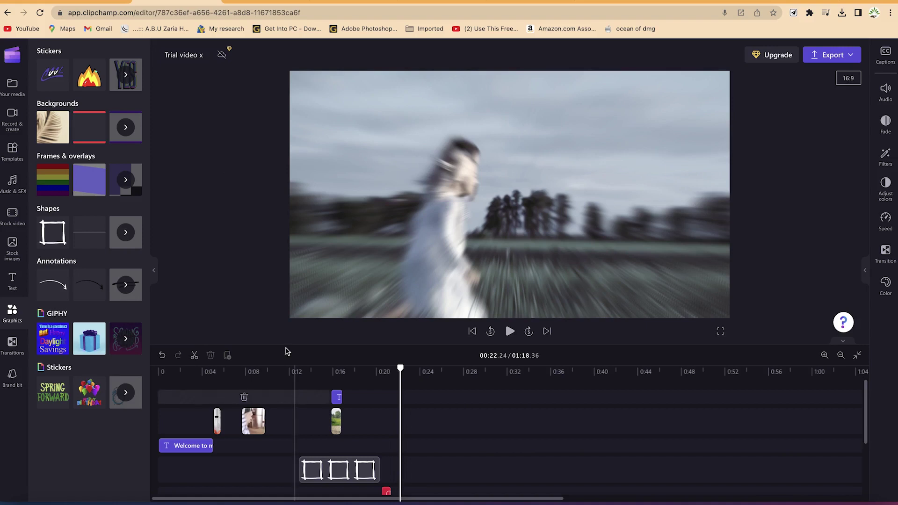
Browse Clipchamp's stock image library
mouse_move(77, 167)
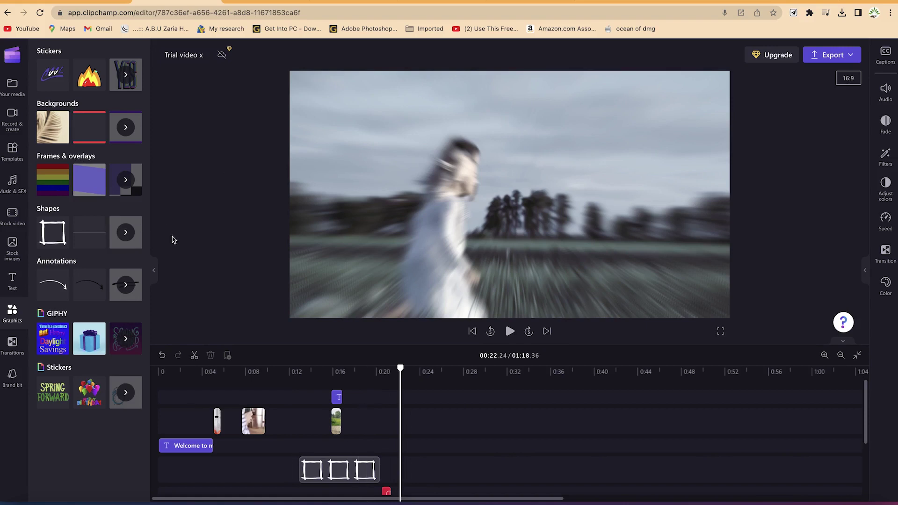
click(15, 249)
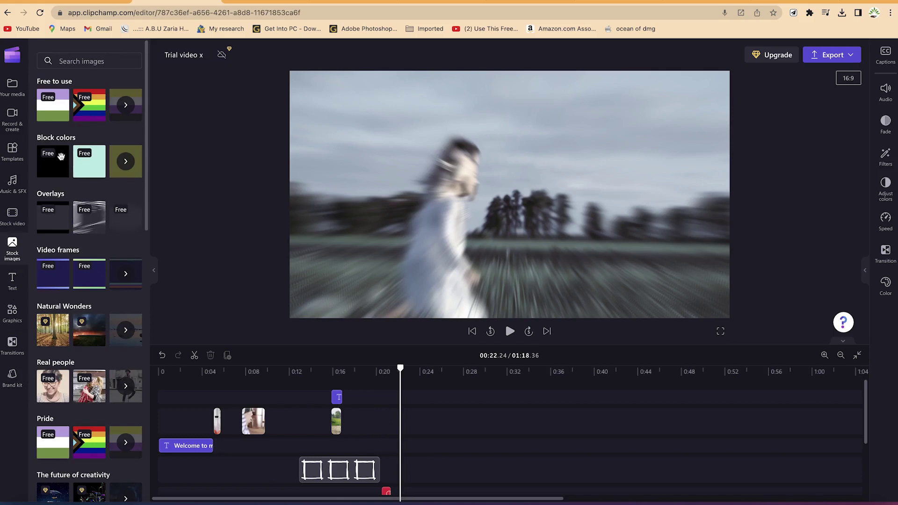
mouse_move(58, 154)
mouse_move(58, 215)
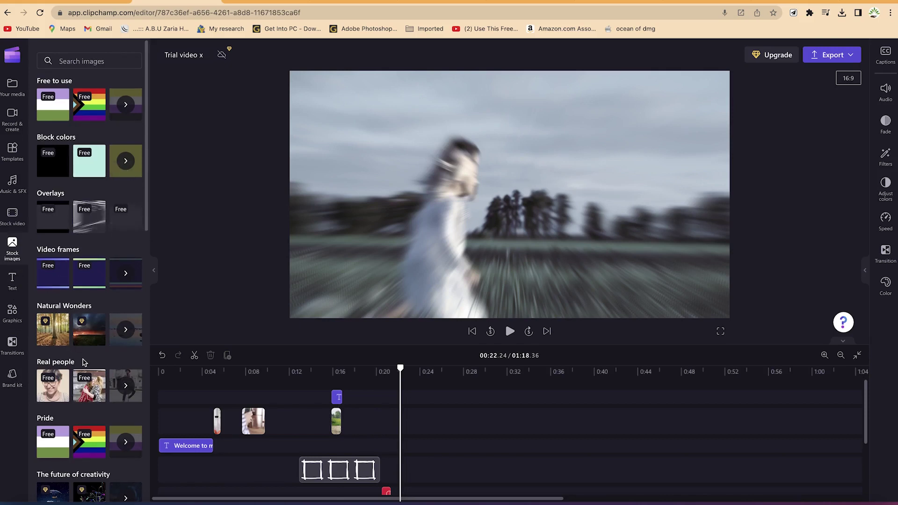
scroll(70, 299, down, 6)
mouse_move(66, 252)
scroll(66, 252, up, 6)
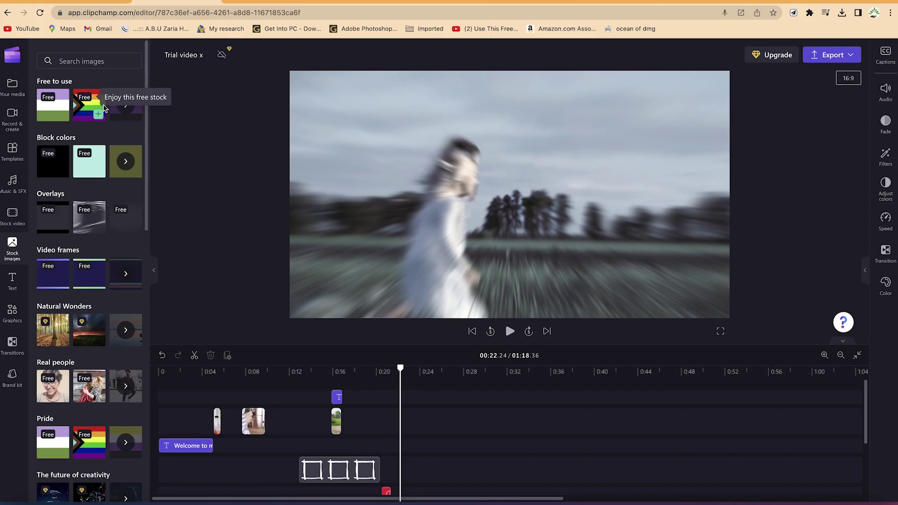
Scroll through the Free to use image collection, then return to the Pixabay tab
click(123, 109)
scroll(90, 302, down, 6)
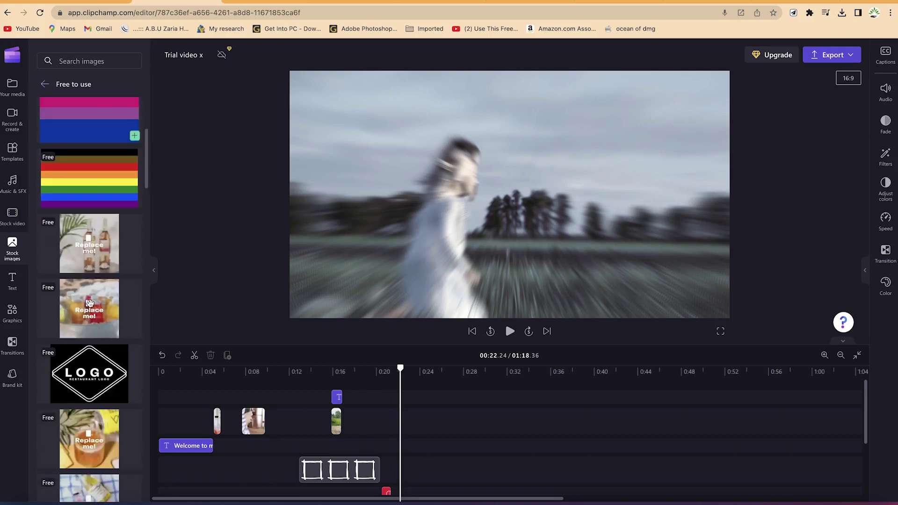
scroll(91, 303, down, 10)
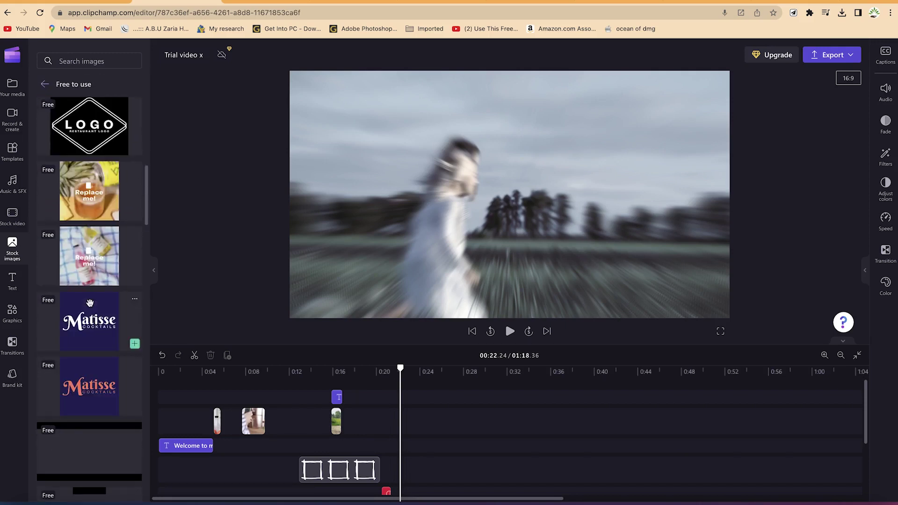
scroll(88, 305, down, 1)
scroll(88, 304, up, 2)
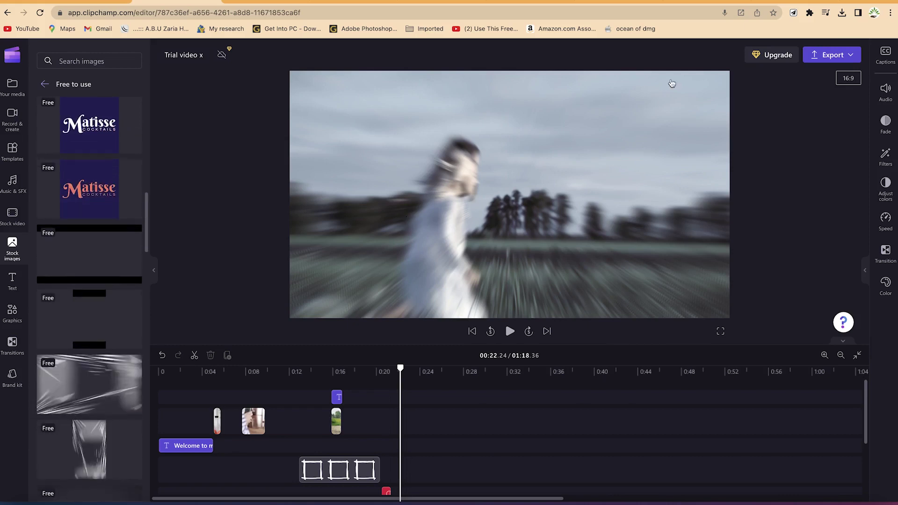
click(785, 4)
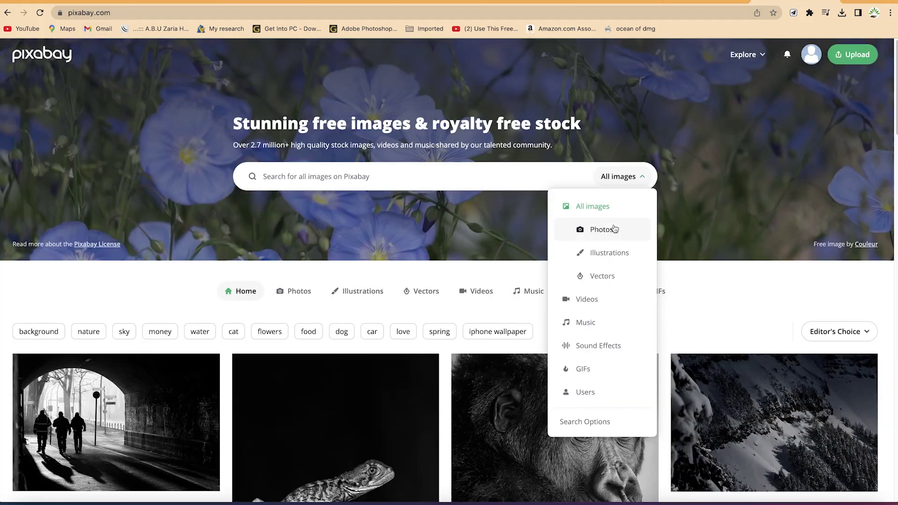
Search Pixabay for 'robots' and view the muscular cyborg illustration's download sizes
click(412, 175)
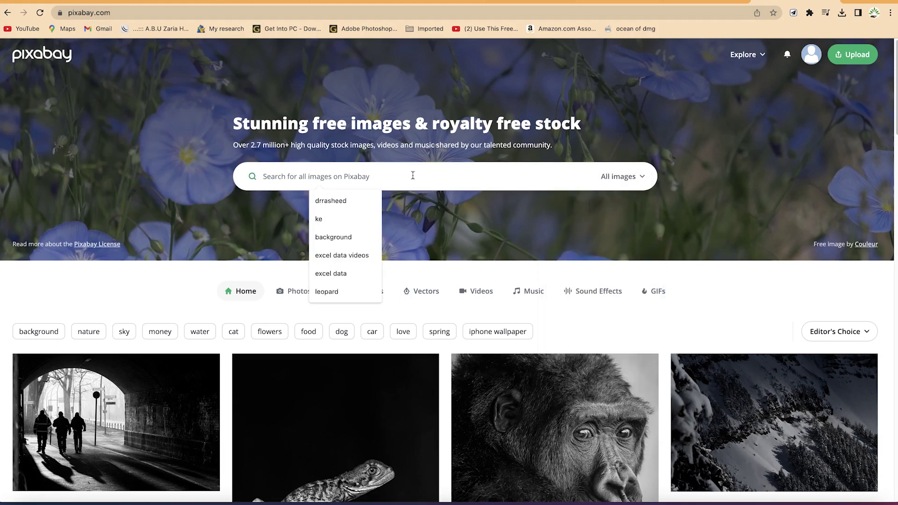
text(robots)
key(Return)
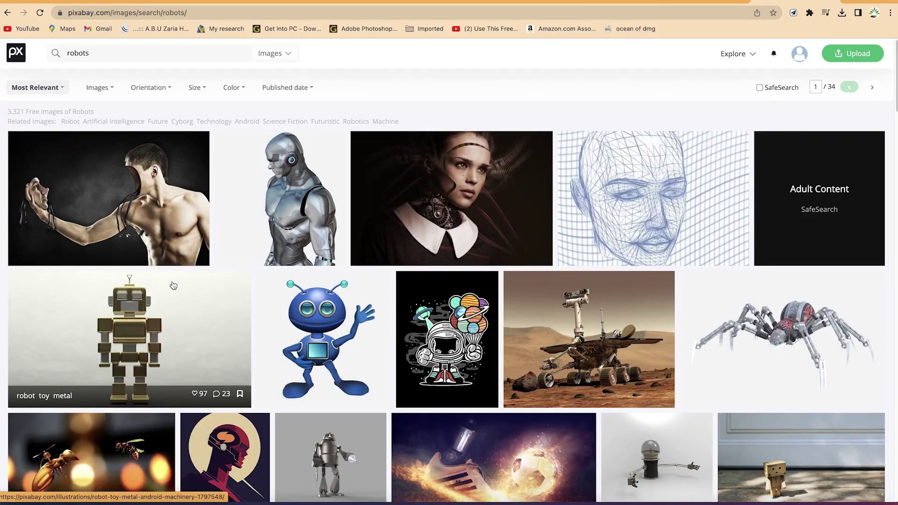
scroll(174, 297, down, 13)
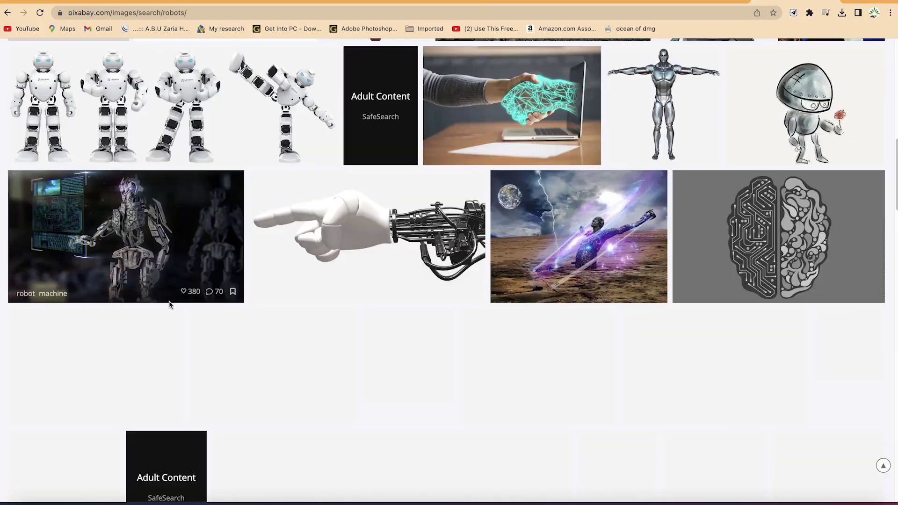
scroll(173, 299, up, 7)
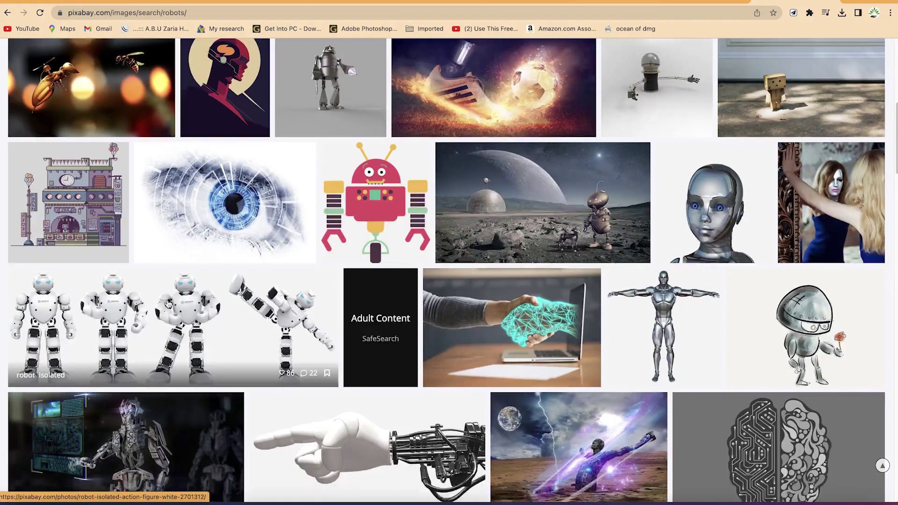
scroll(176, 296, up, 6)
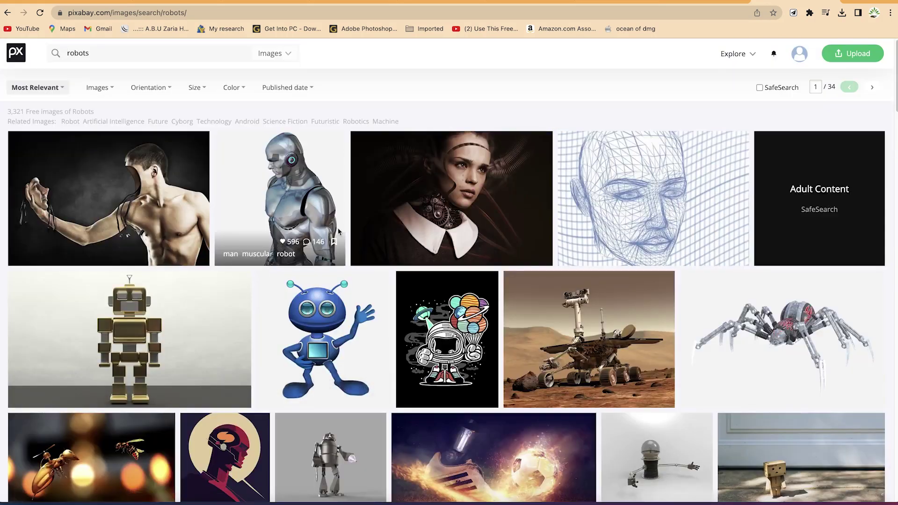
click(306, 204)
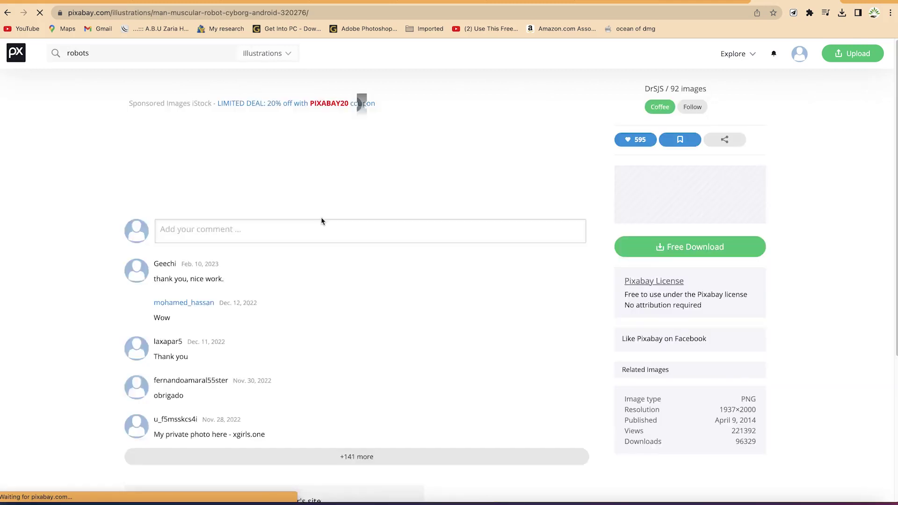
click(691, 177)
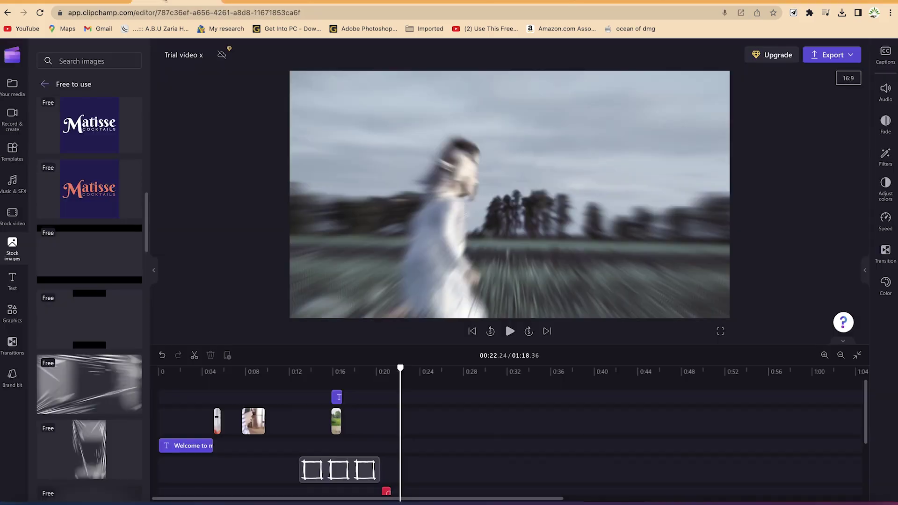
click(13, 84)
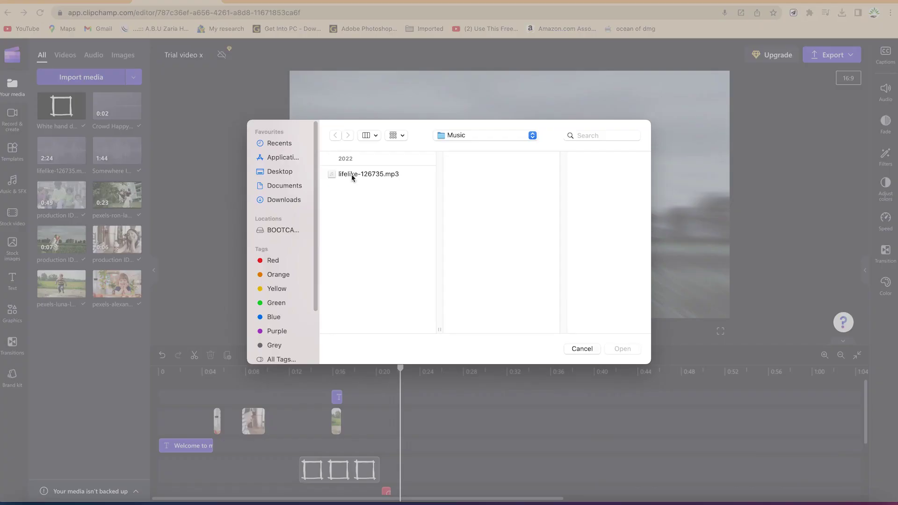
click(289, 201)
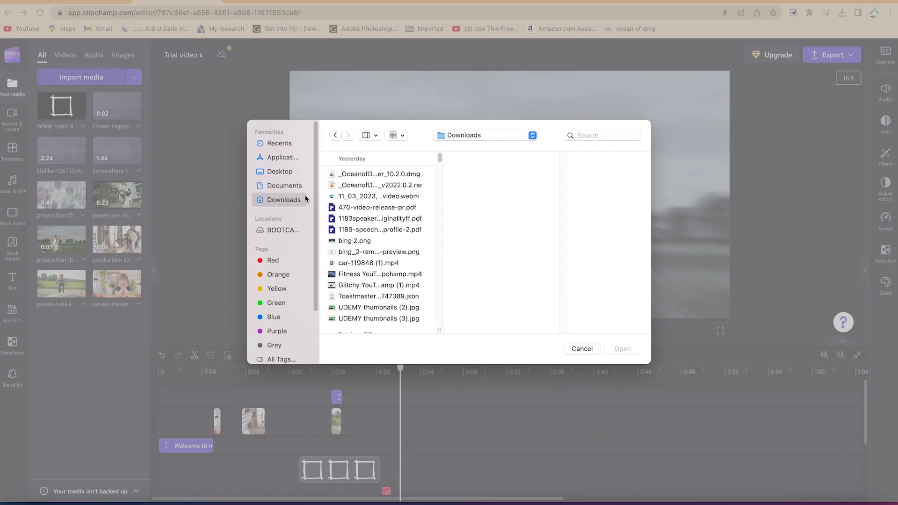
scroll(360, 287, down, 5)
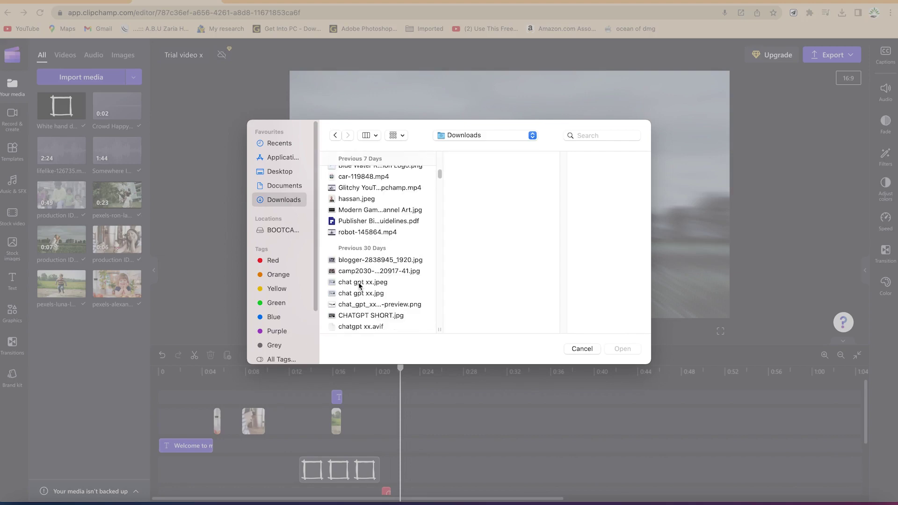
click(365, 272)
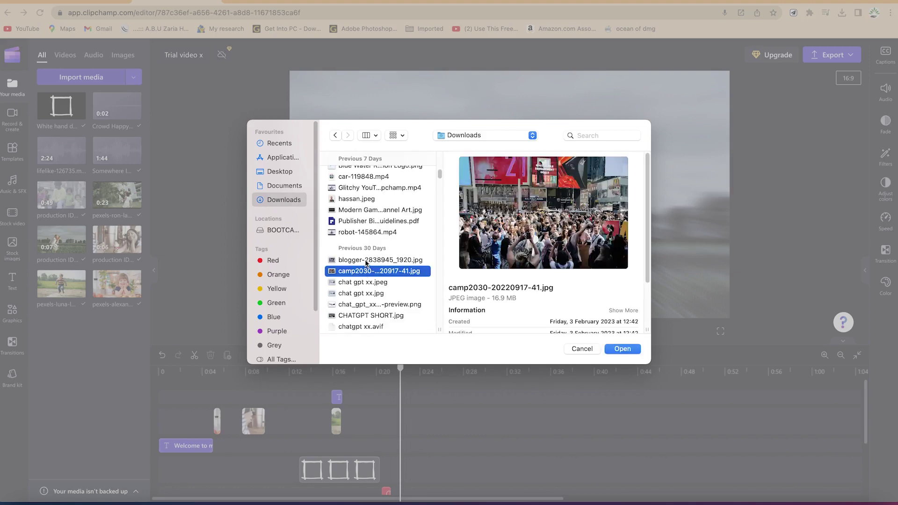
click(620, 350)
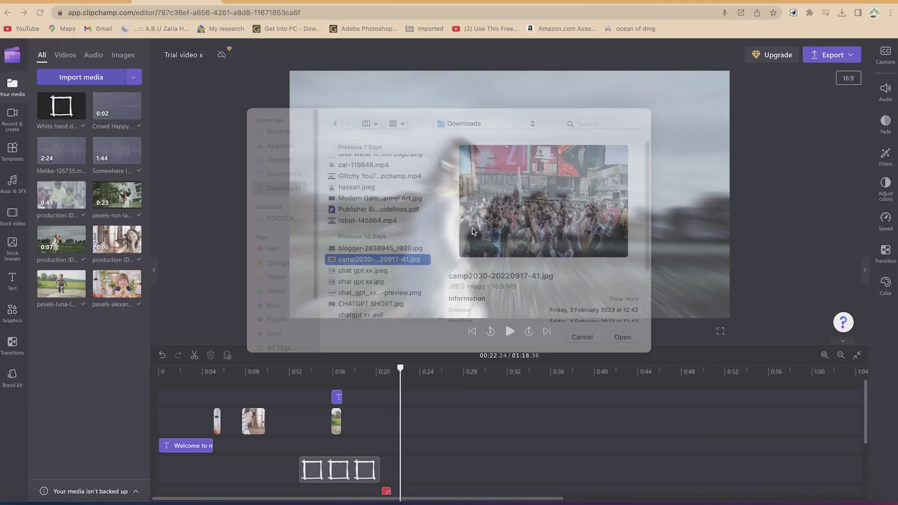
Place the crowd photo on the timeline at 0:20 and enlarge it to fill the preview frame
mouse_move(66, 115)
drag(181, 242, 408, 422)
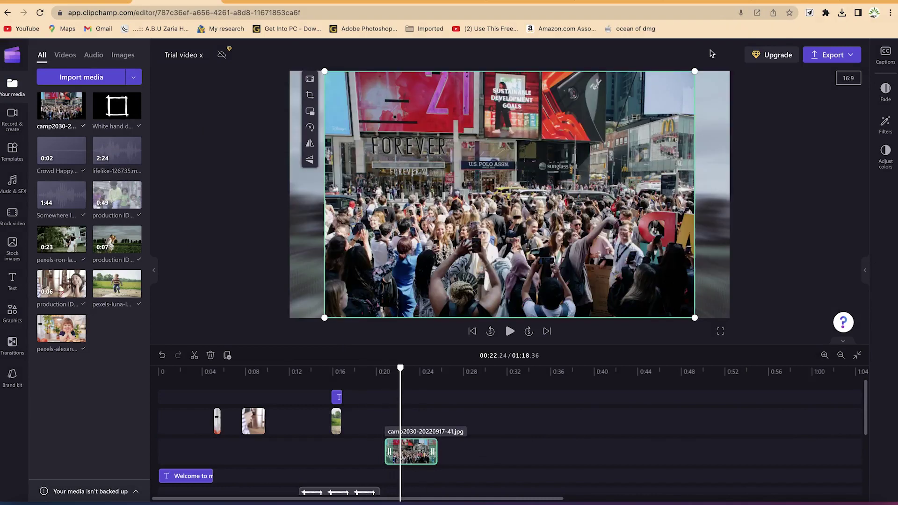
drag(696, 72, 744, 39)
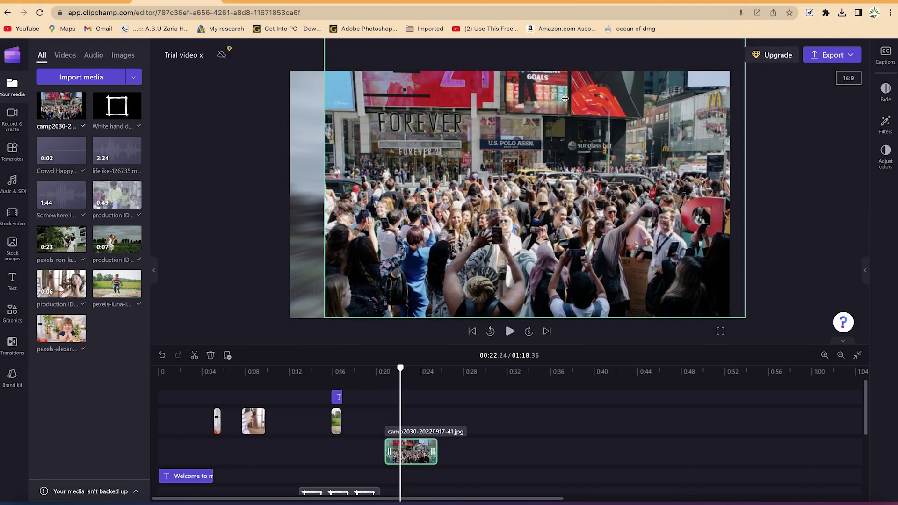
drag(323, 319, 268, 330)
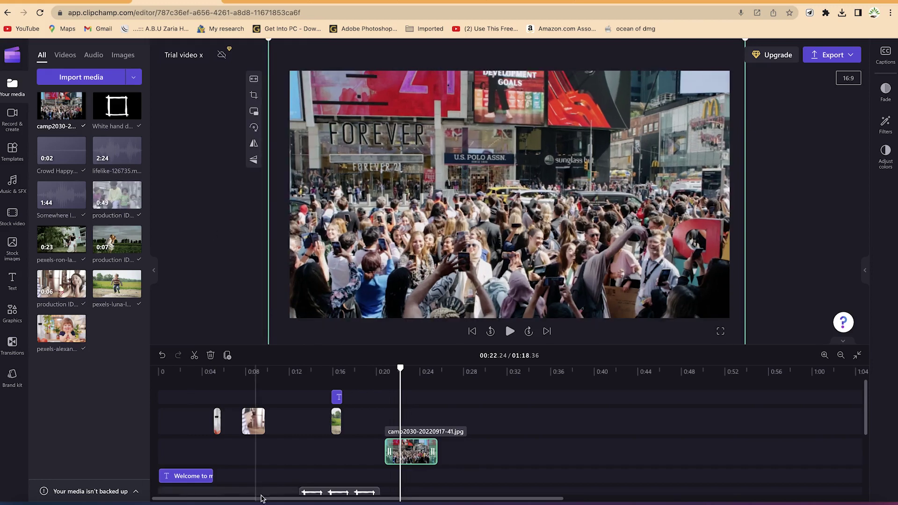
Show all the Free to use videos in the stock video library
scroll(503, 488, down, 3)
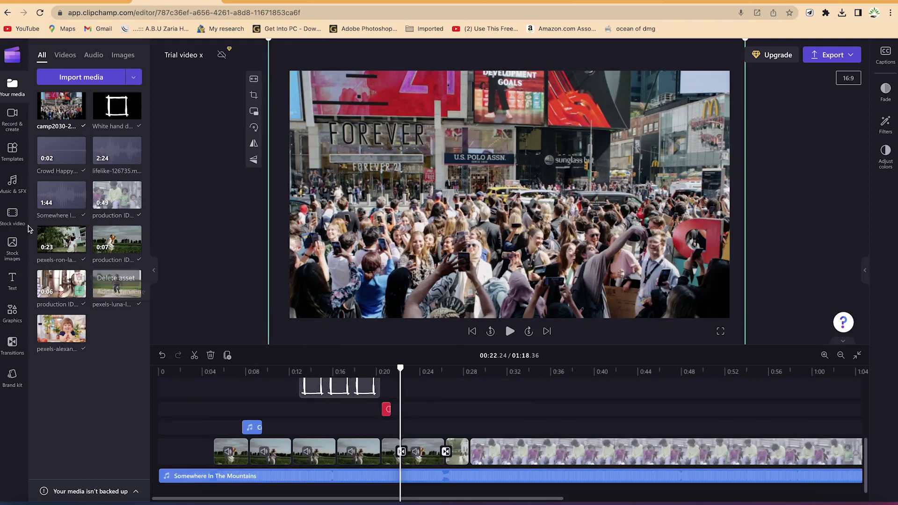
click(9, 215)
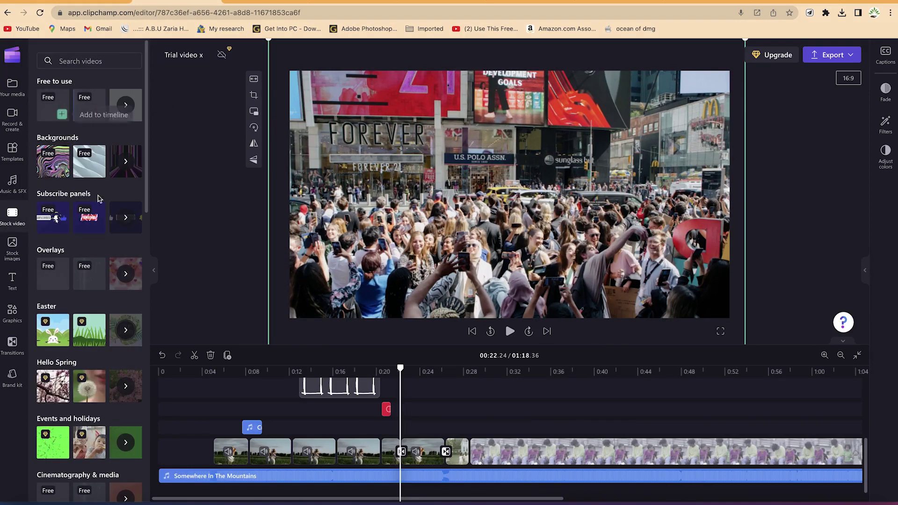
click(131, 107)
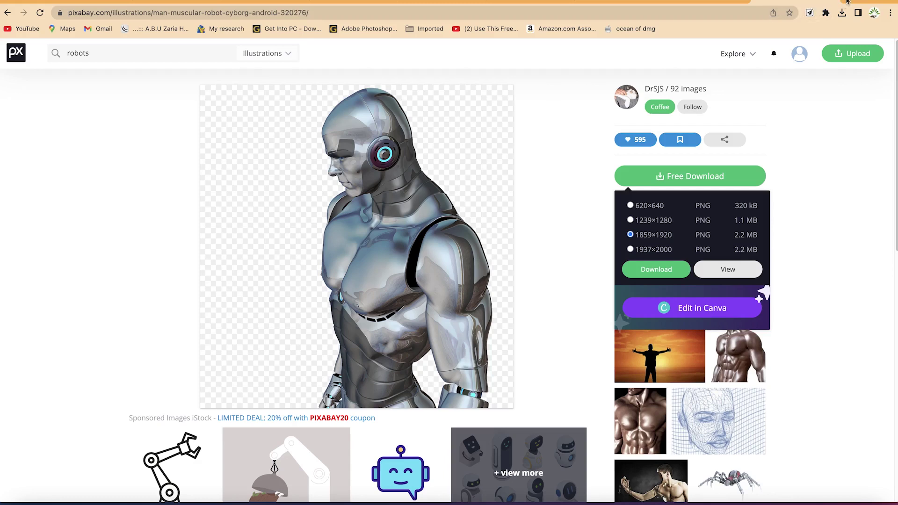
Load pexels.com in a new browser tab
key(super+t)
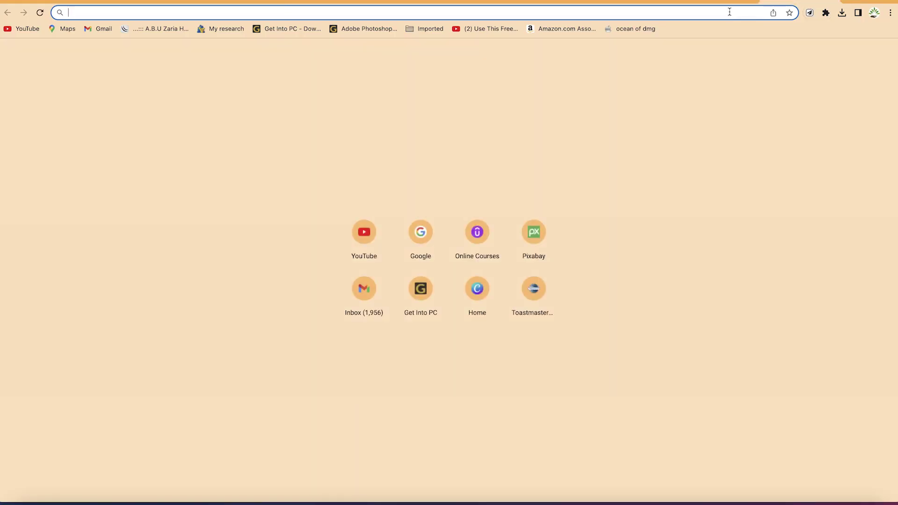
text(pexels.com)
key(Return)
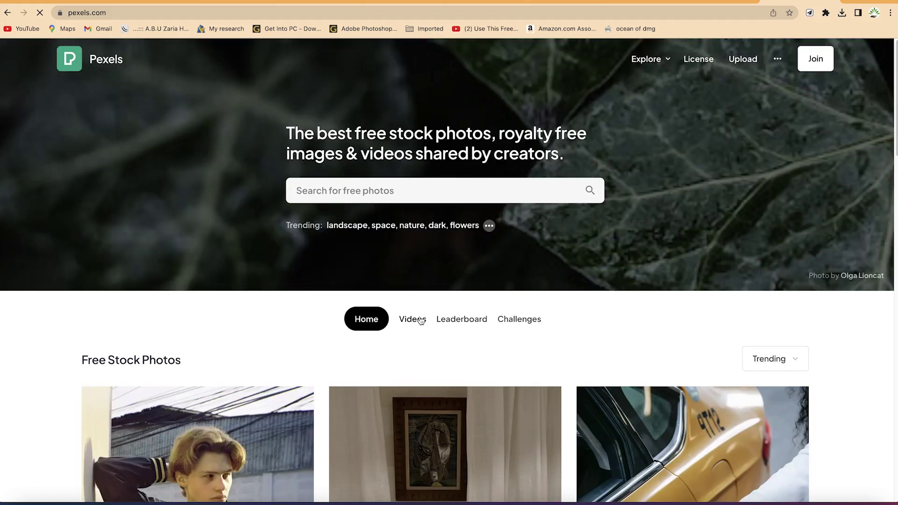
Browse the Pexels Videos section, dismiss the Google sign-in prompt, then return to the Pixabay robot page
click(421, 320)
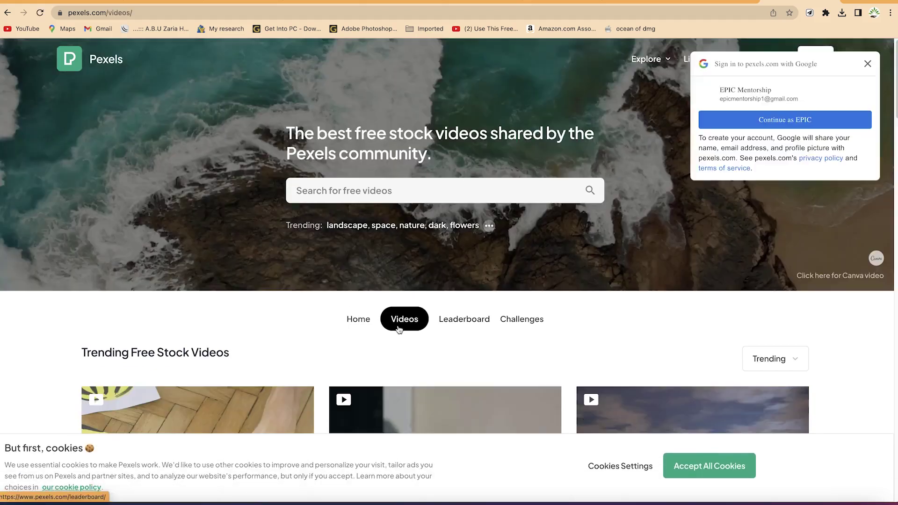
scroll(411, 321, down, 6)
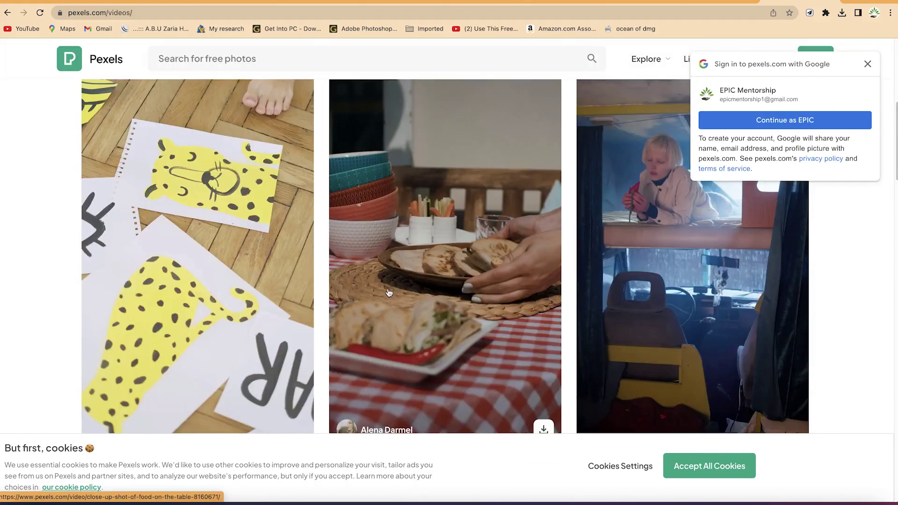
scroll(608, 210, up, 10)
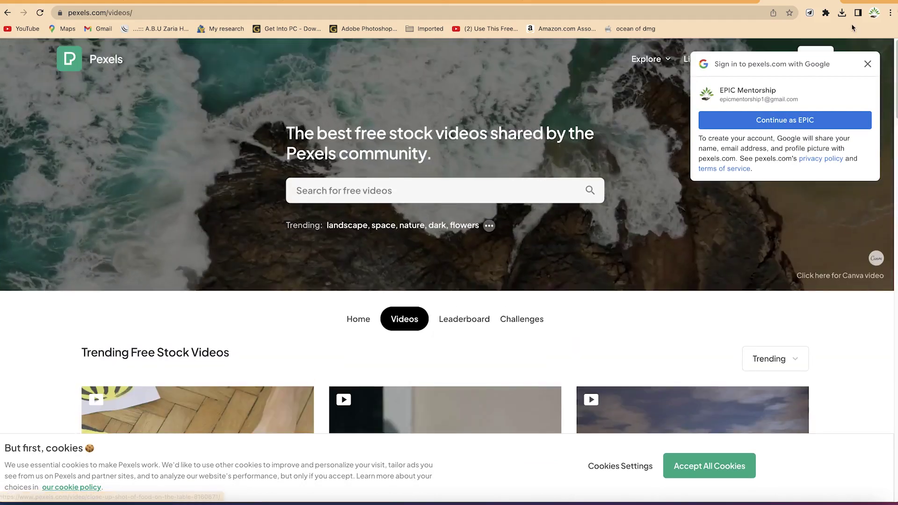
click(868, 65)
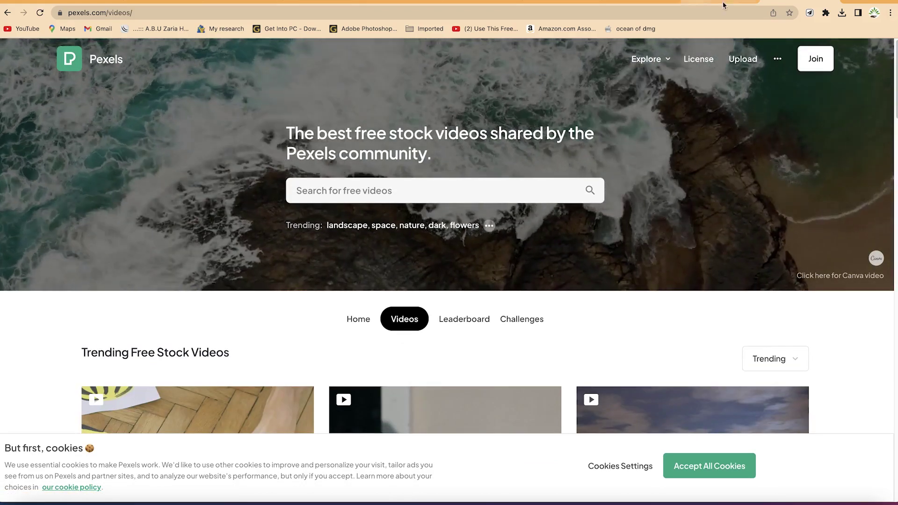
click(723, 6)
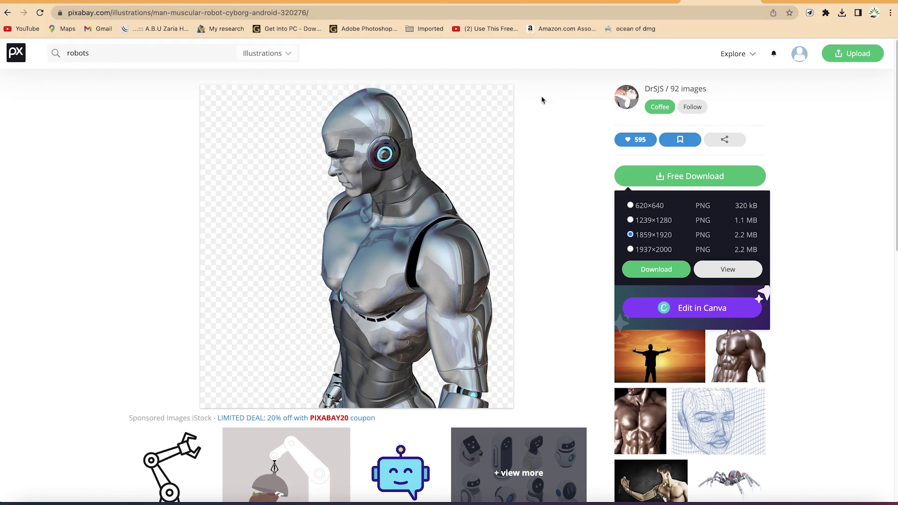
Switch the Pixabay robots search from Illustrations to Videos, browse the clips, then return to Clipchamp
click(288, 56)
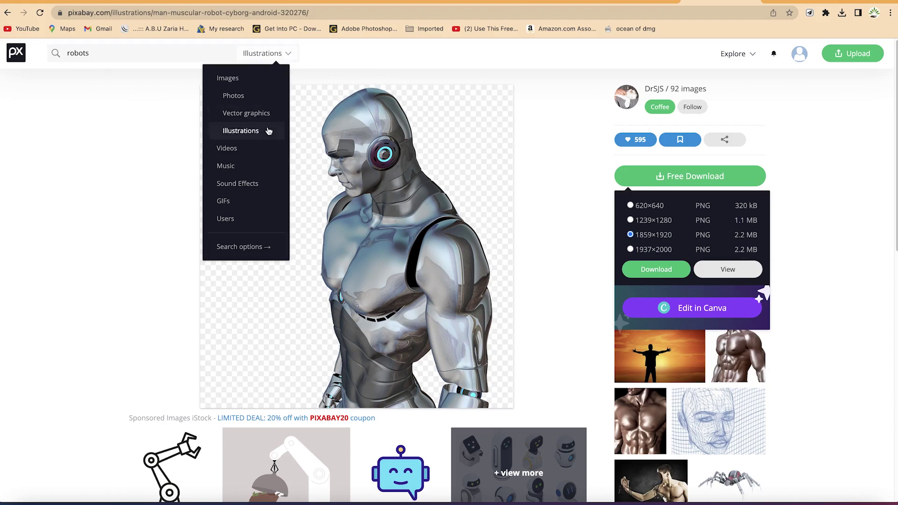
click(248, 151)
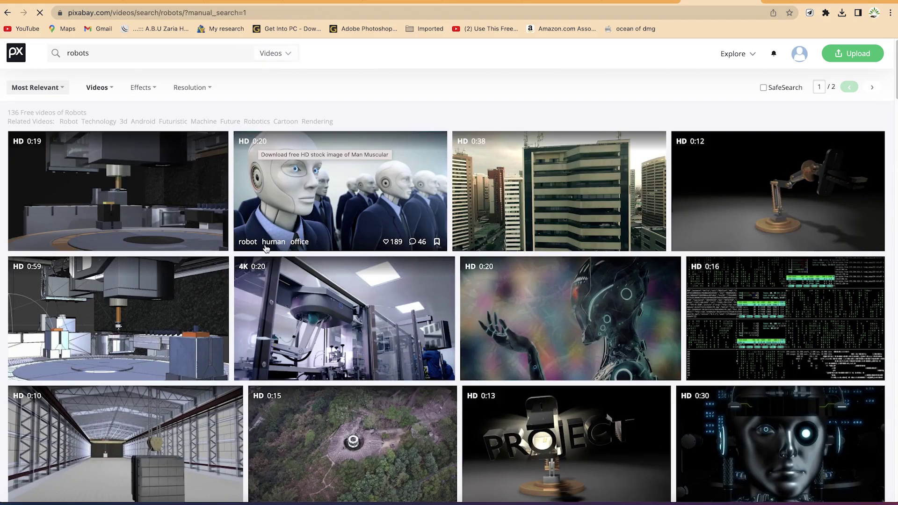
scroll(309, 172, down, 20)
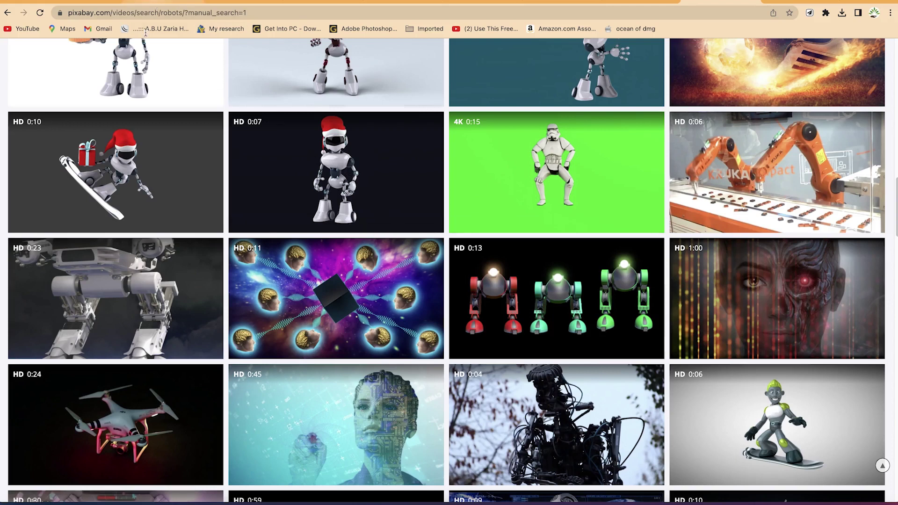
click(155, 5)
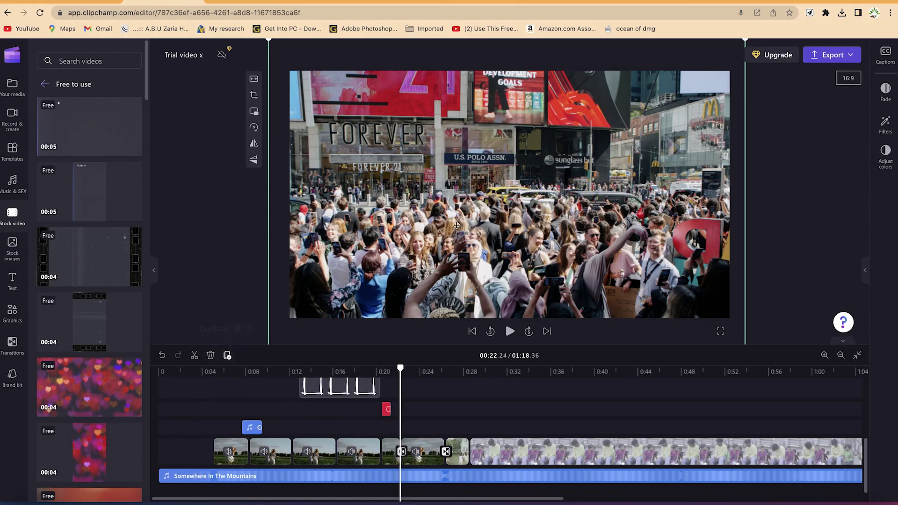
click(725, 2)
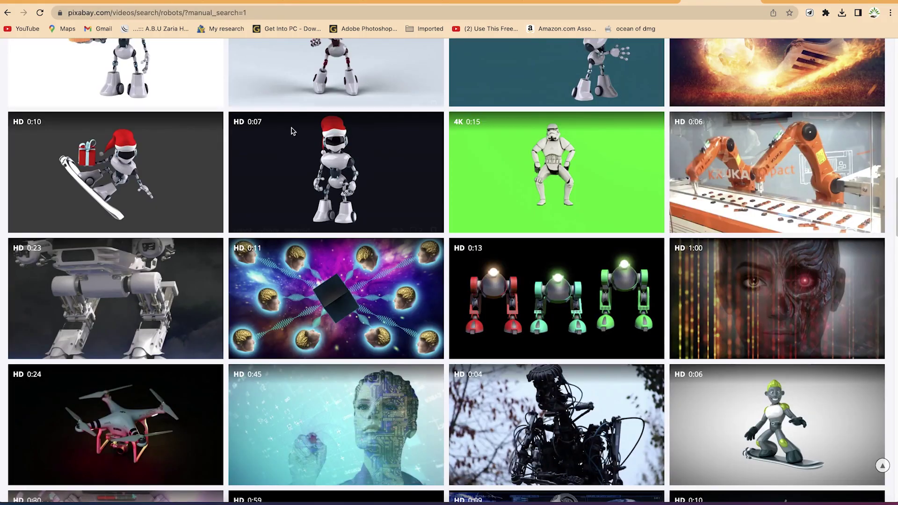
click(159, 2)
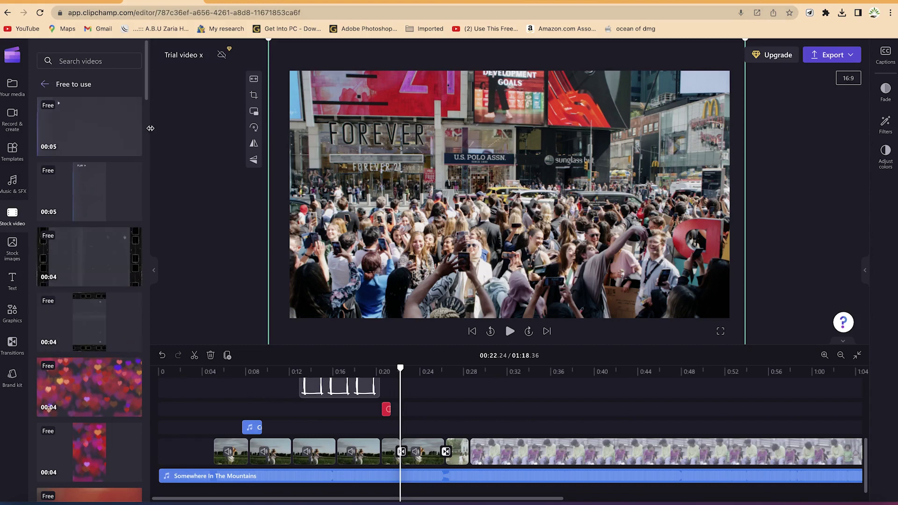
mouse_move(136, 112)
click(717, 0)
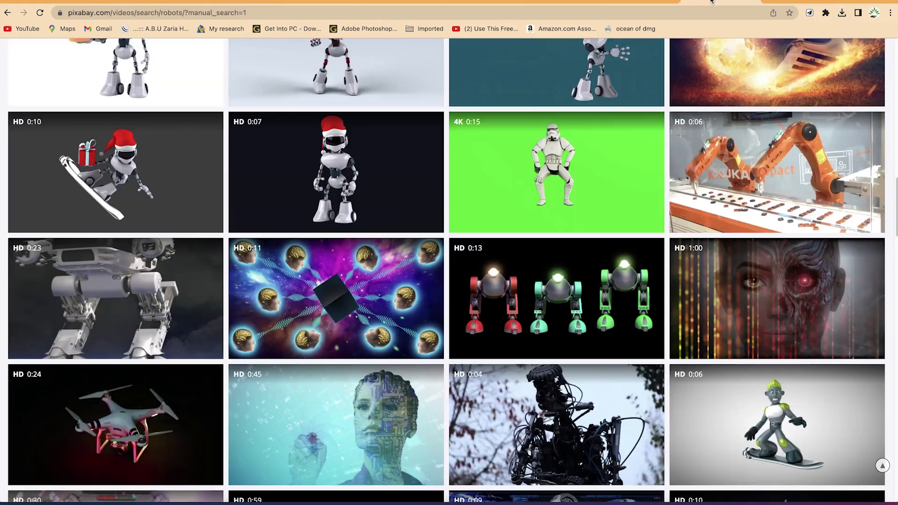
click(170, 2)
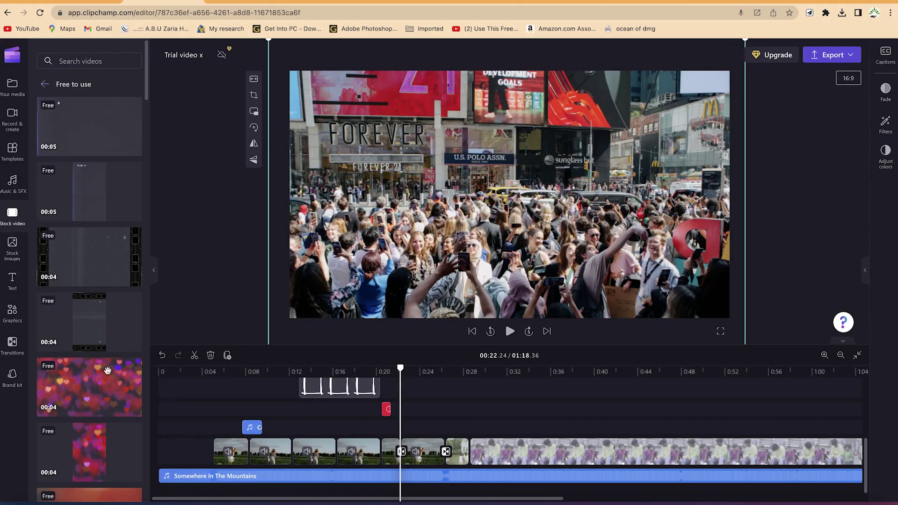